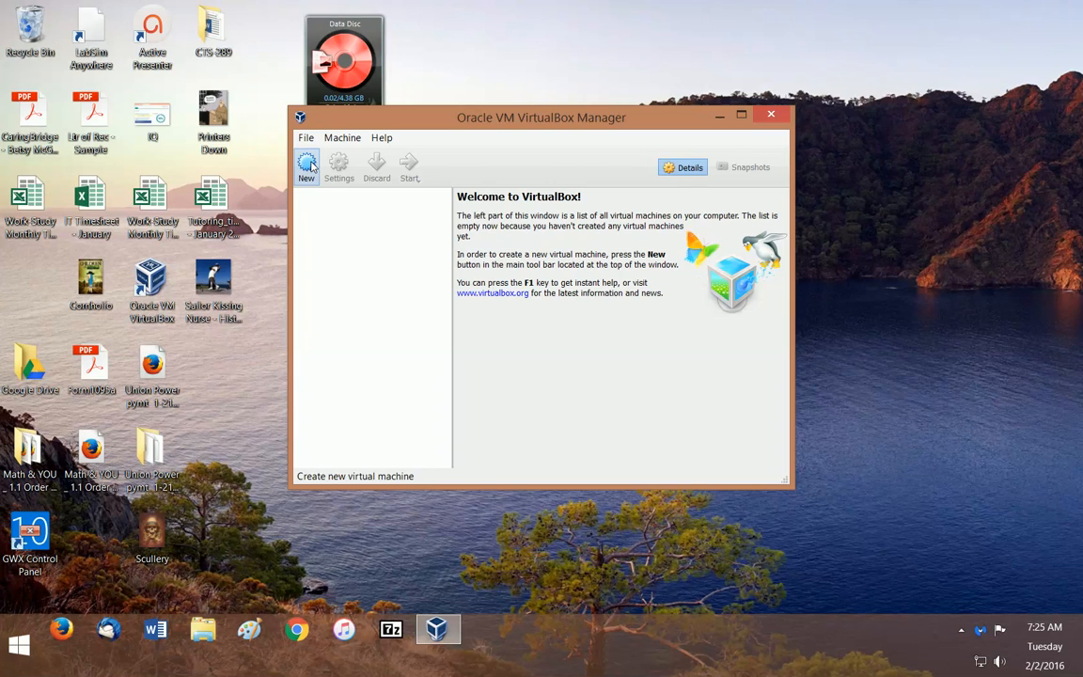
Step: Create a new virtual machine named pfSense Project with type BSD and version FreeBSD (64-bit)
{"action": "left_click", "coordinate": [307, 165]}
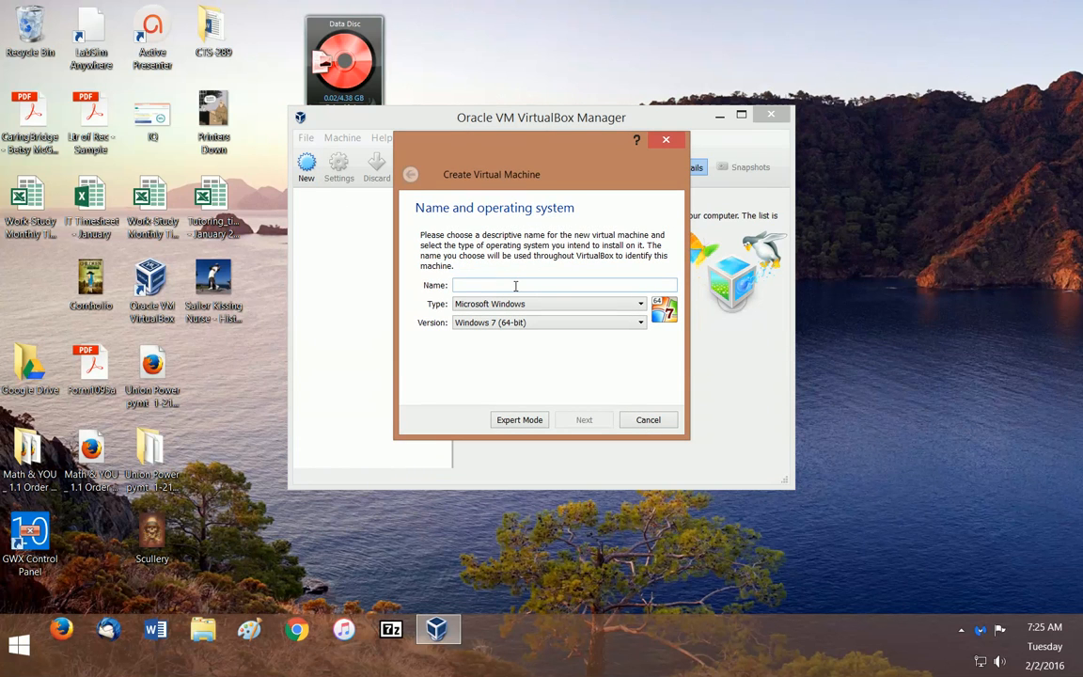
{"action": "type", "text": "pfSense Project"}
{"action": "key", "text": "Tab"}
{"action": "key", "text": "b"}
{"action": "key", "text": "Tab"}
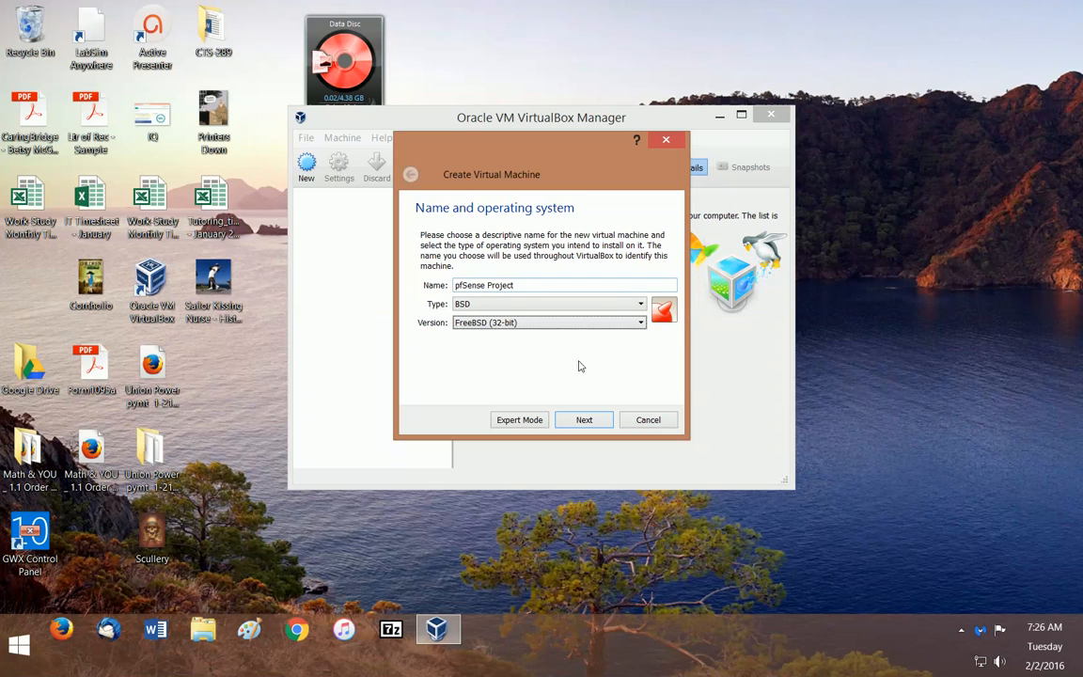
{"action": "key", "text": "alt+Down"}
{"action": "key", "text": "Down"}
{"action": "key", "text": "Return"}
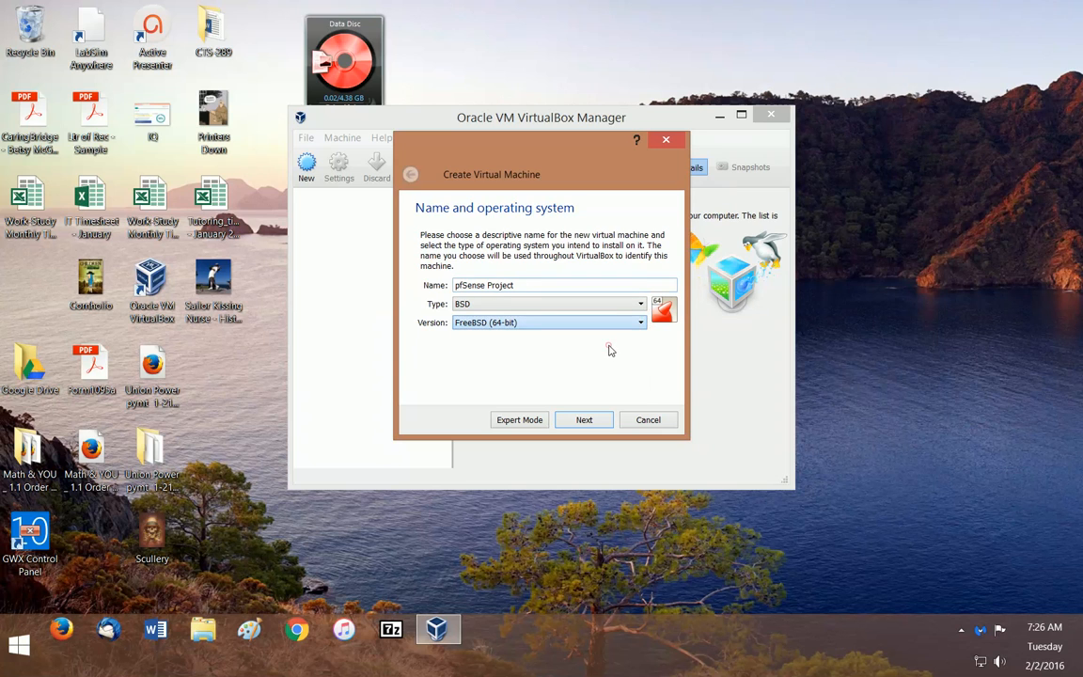
{"action": "left_click", "coordinate": [582, 420]}
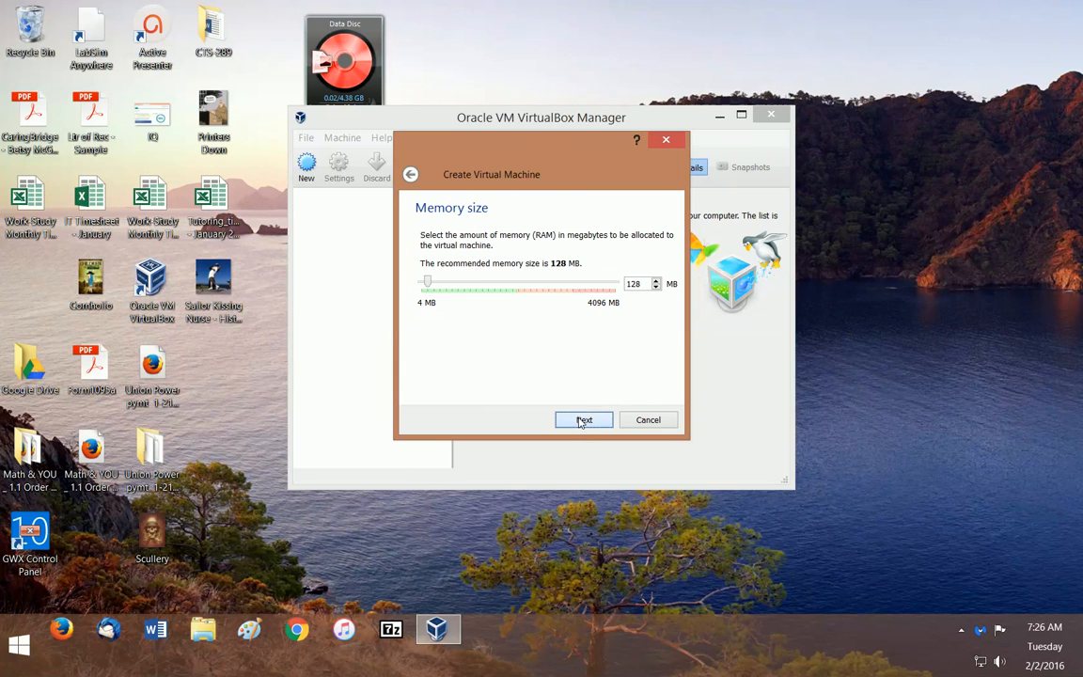
Step: Accept 128 MB of memory and create a dynamically allocated 2.00 GB VDI hard disk for the machine
{"action": "left_click", "coordinate": [583, 420]}
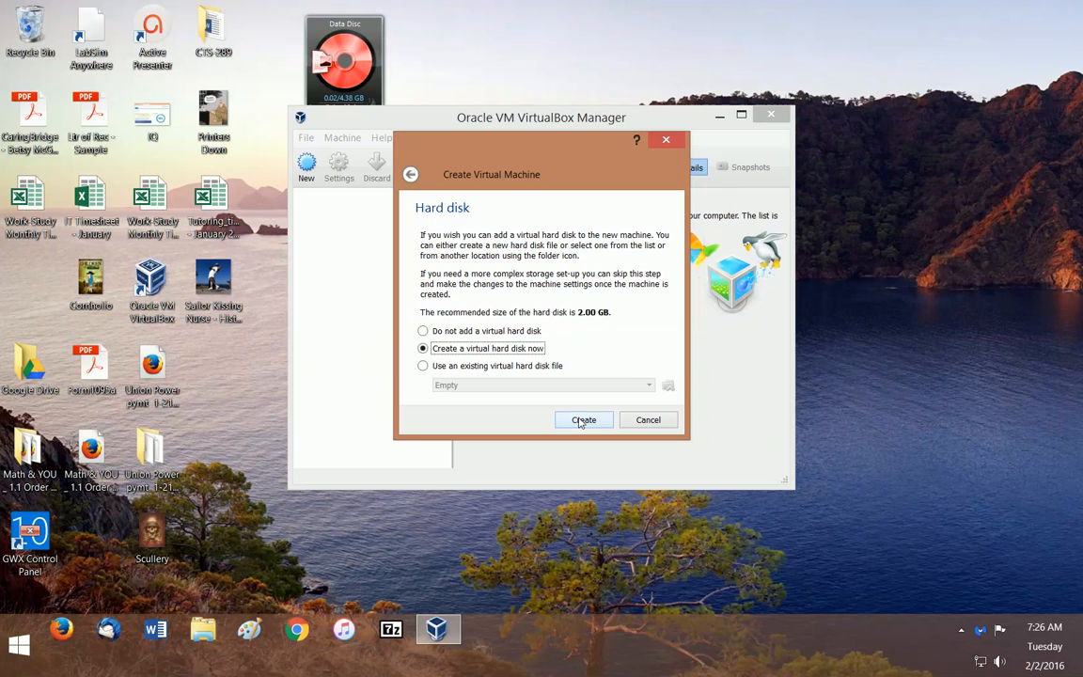
{"action": "left_click", "coordinate": [581, 421]}
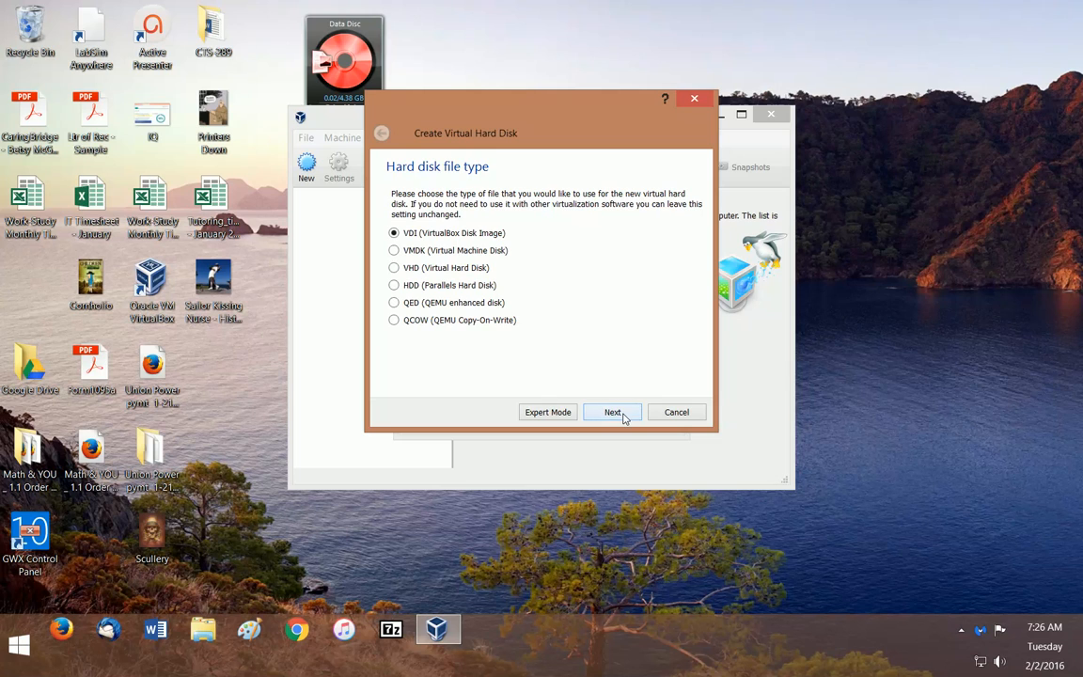
{"action": "left_click", "coordinate": [621, 414]}
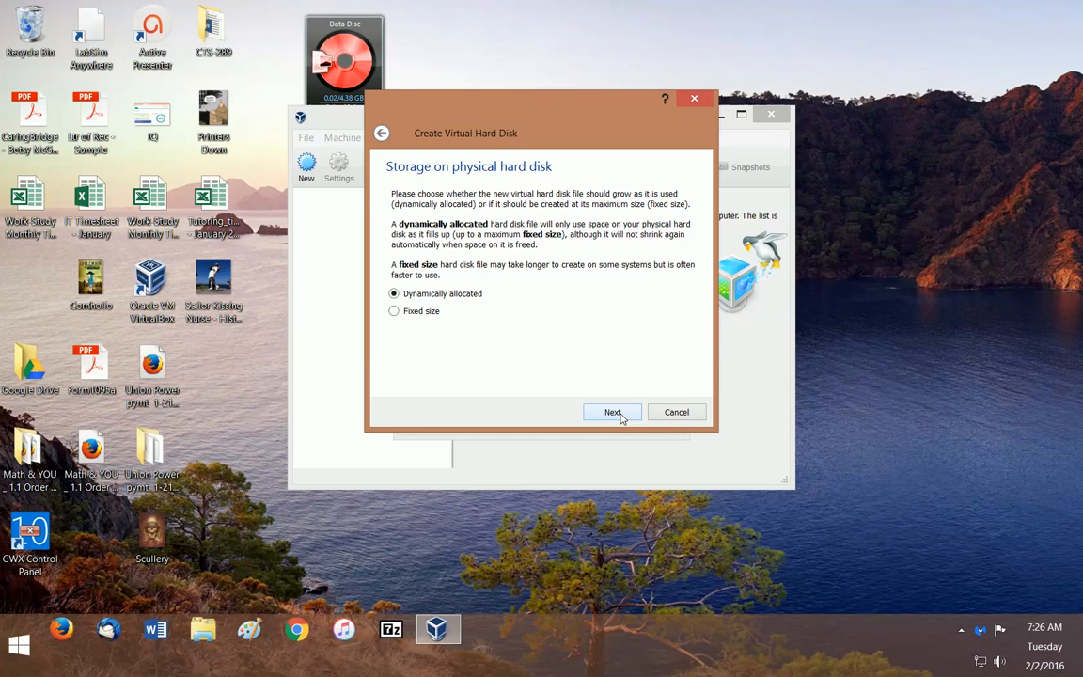
{"action": "left_click", "coordinate": [612, 412]}
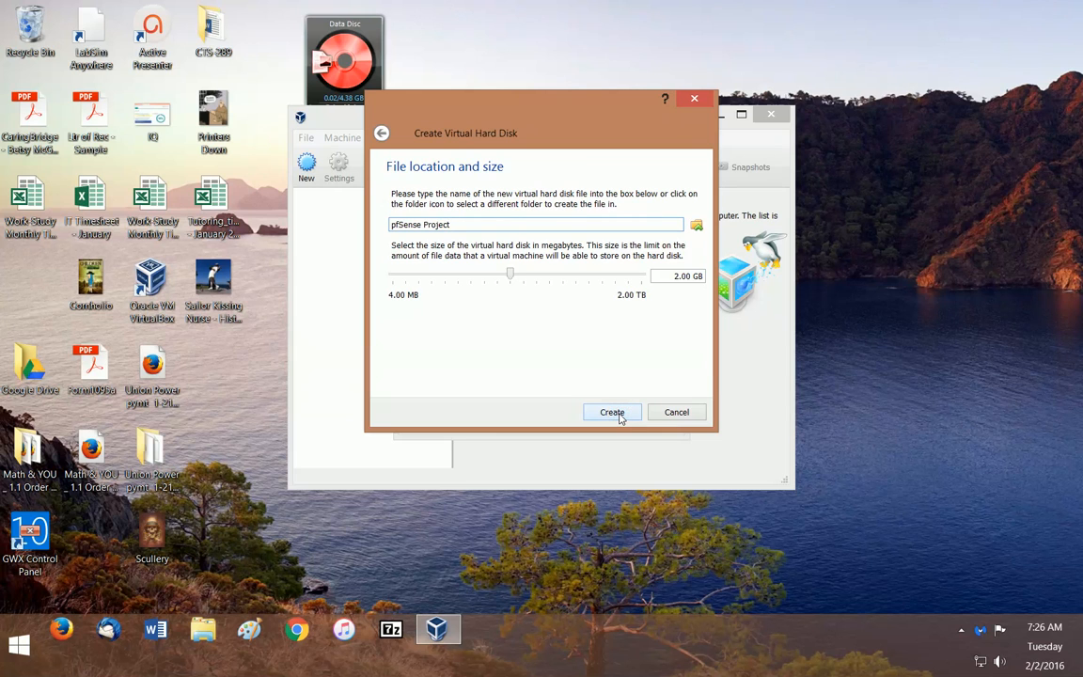
{"action": "left_click", "coordinate": [612, 412]}
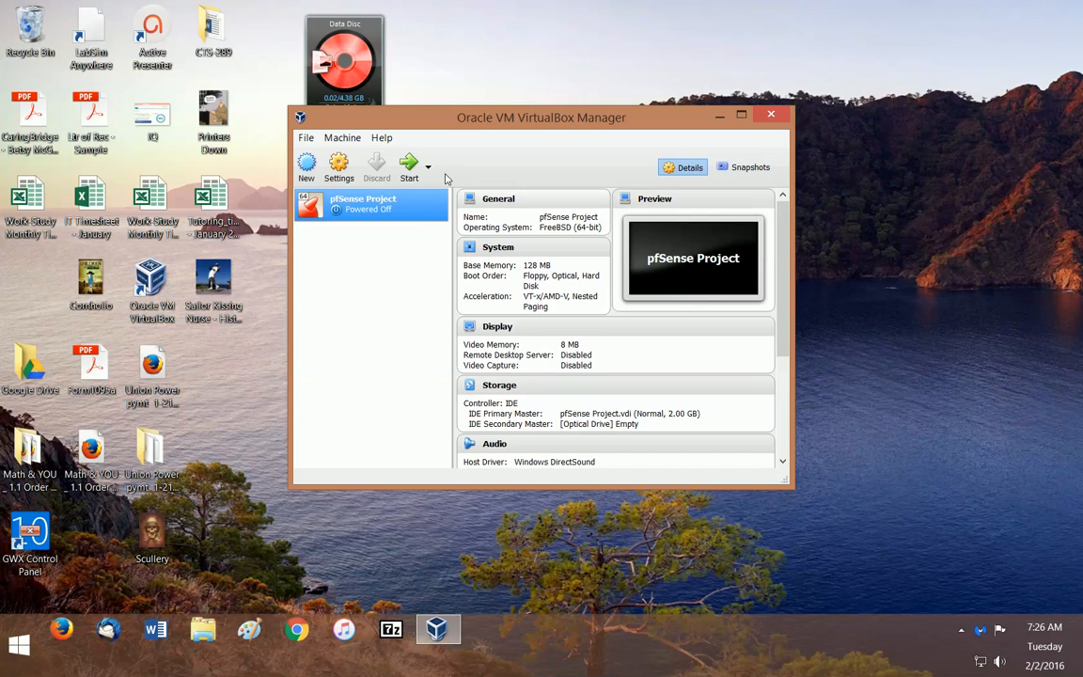
Step: In the pfSense Project machine's settings, attach network Adapter 1 to Bridged Adapter
{"action": "left_click", "coordinate": [336, 176]}
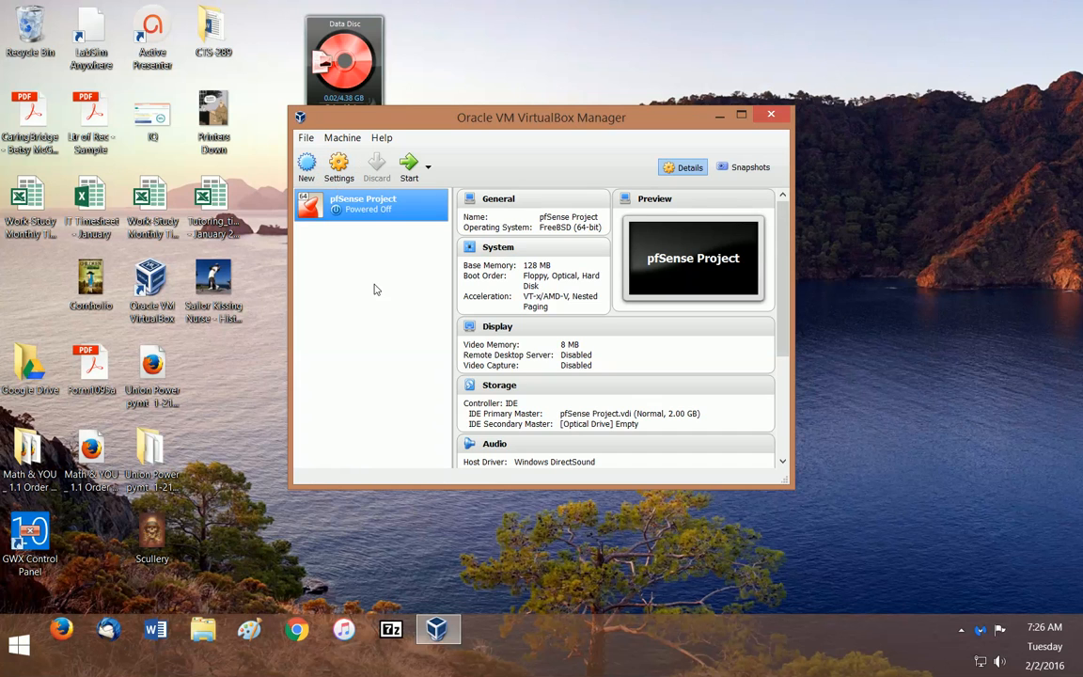
{"action": "left_click", "coordinate": [340, 166]}
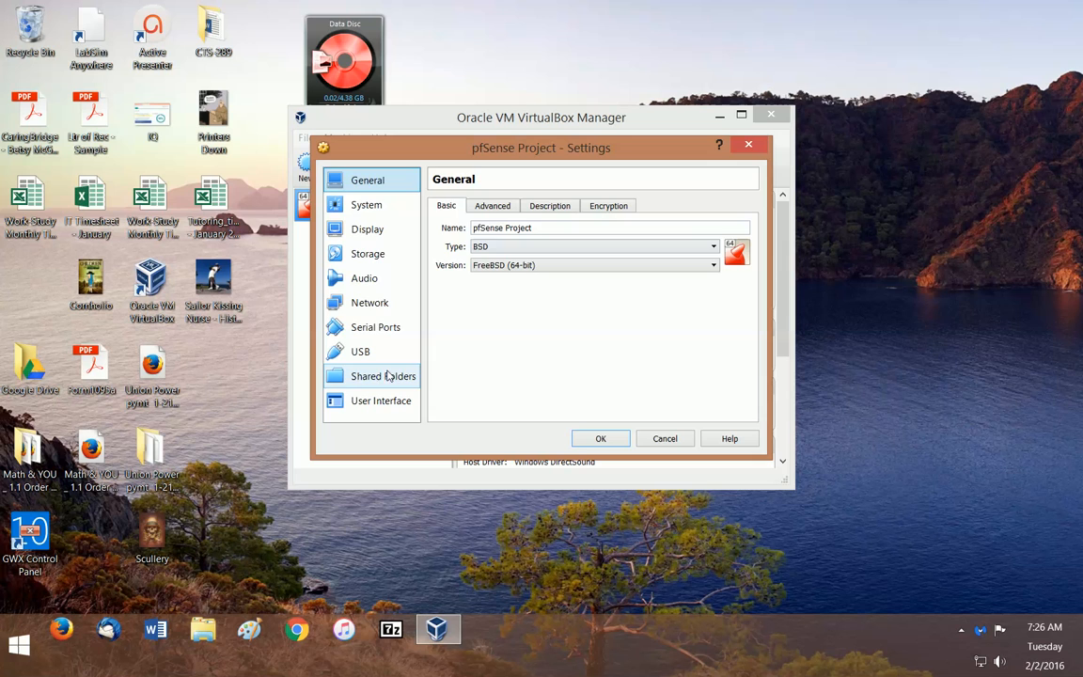
{"action": "left_click", "coordinate": [386, 302]}
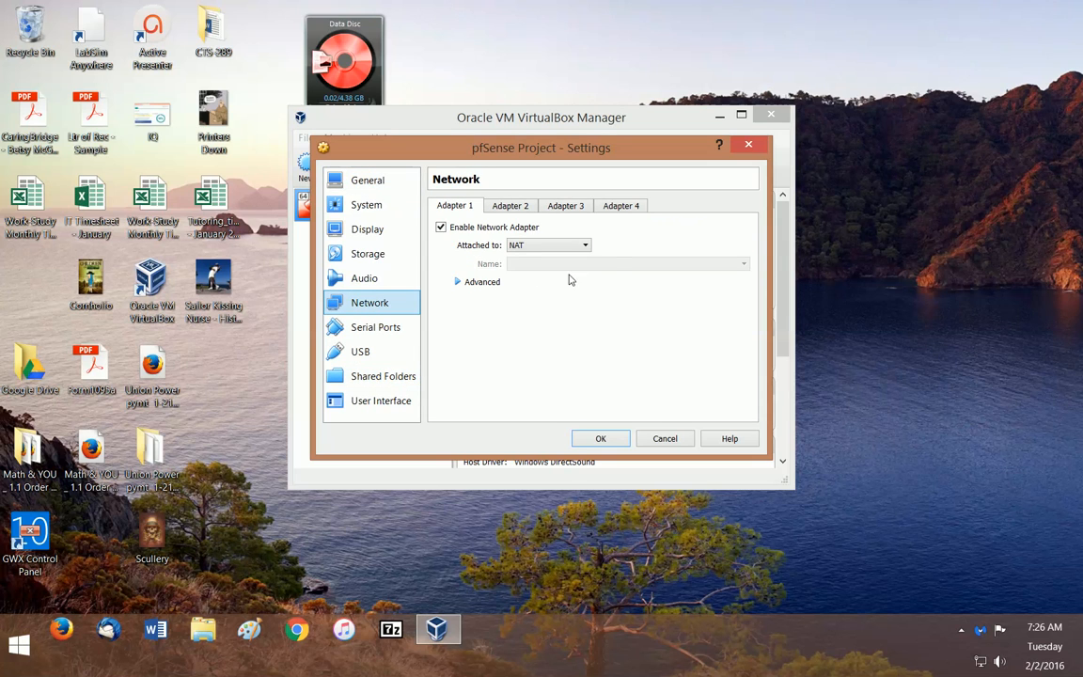
{"action": "left_click", "coordinate": [585, 246]}
{"action": "left_click", "coordinate": [585, 247]}
{"action": "left_click", "coordinate": [585, 246]}
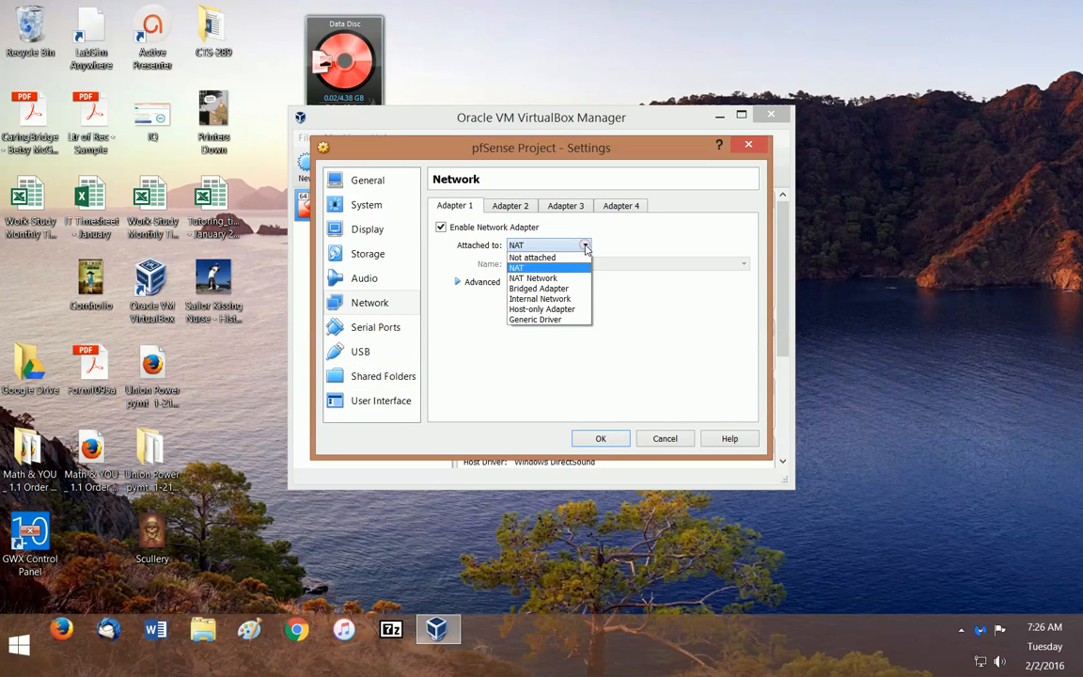
{"action": "left_click", "coordinate": [559, 288]}
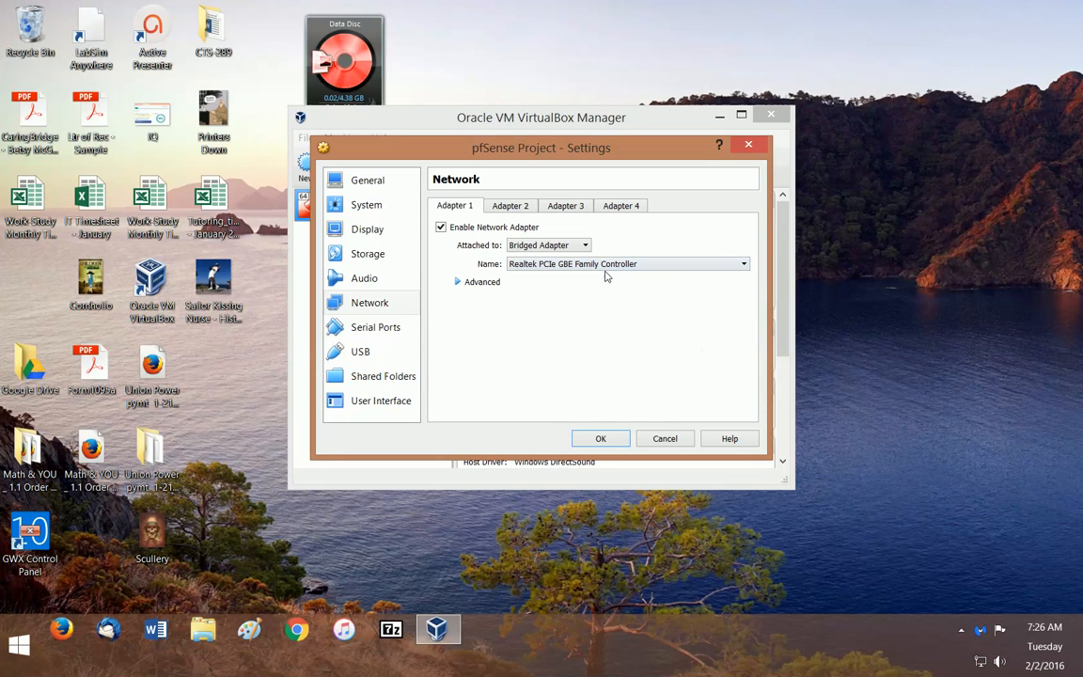
Step: Enable network Adapter 2 and attach it to Internal Network
{"action": "left_click", "coordinate": [521, 207]}
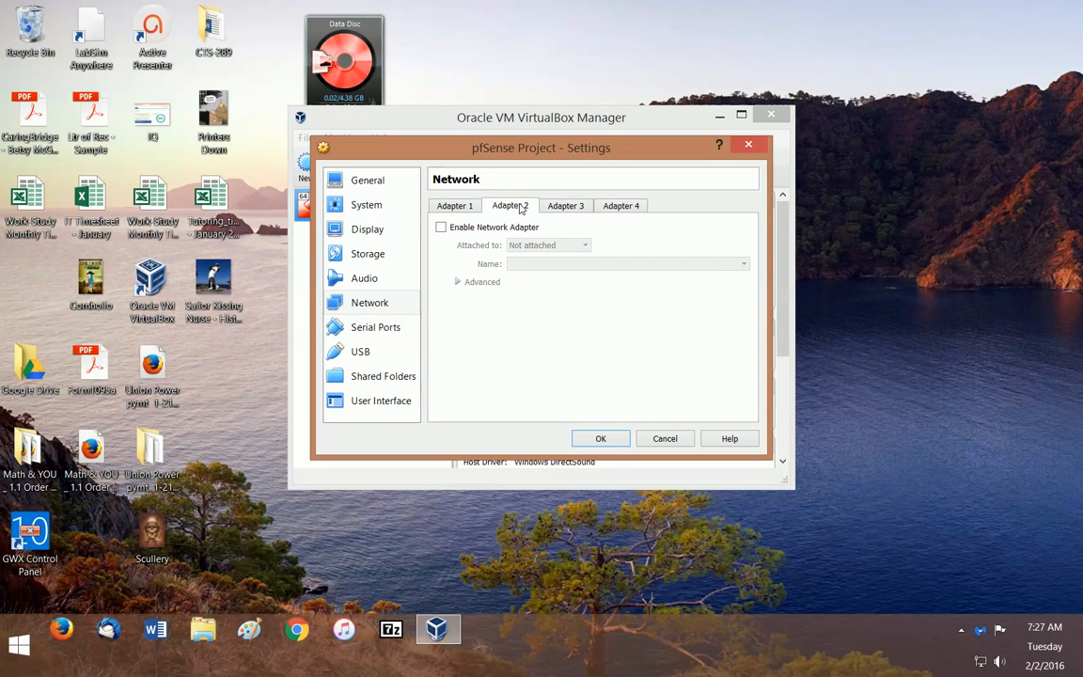
{"action": "left_click", "coordinate": [441, 228]}
{"action": "left_click", "coordinate": [584, 245]}
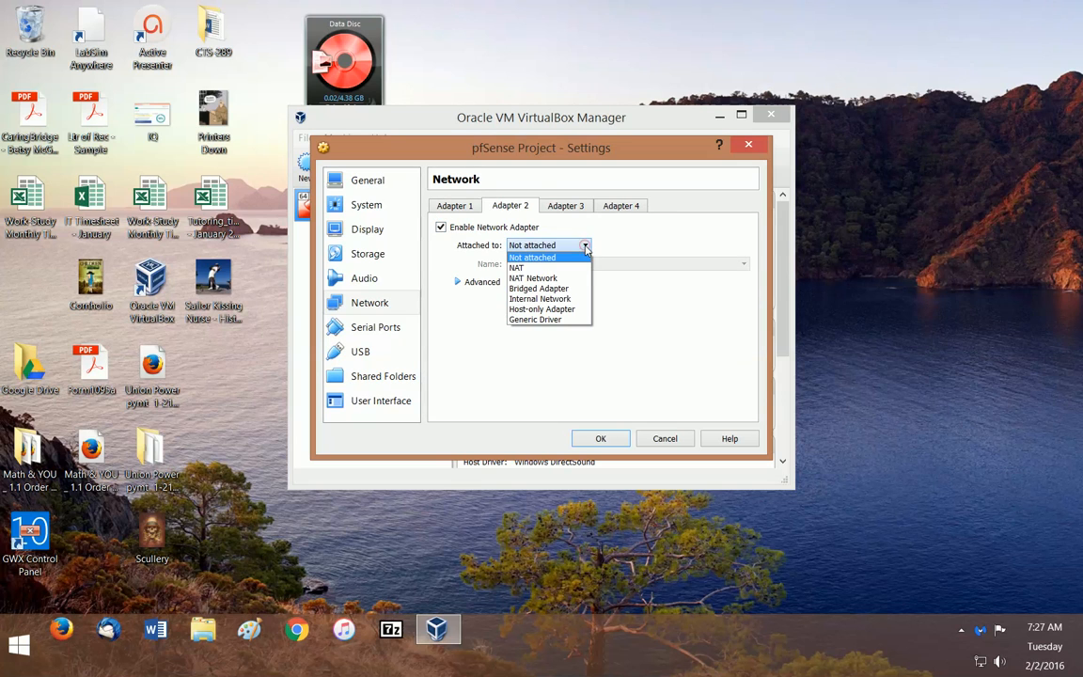
{"action": "left_click", "coordinate": [554, 299]}
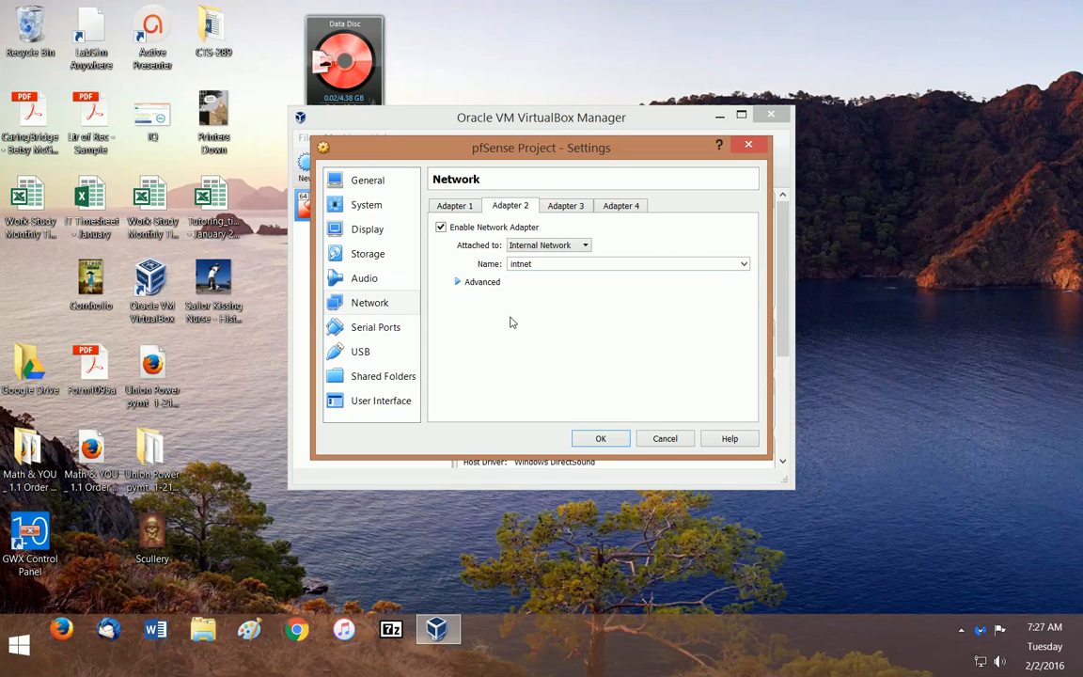
{"action": "left_click", "coordinate": [381, 260]}
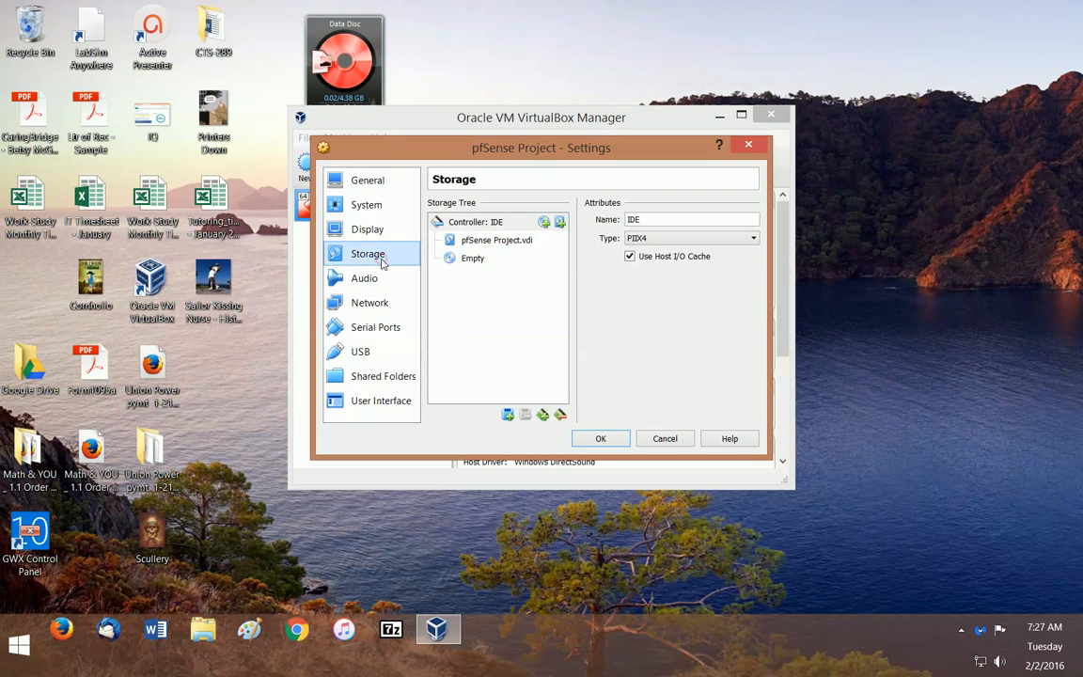
{"action": "left_click", "coordinate": [472, 257]}
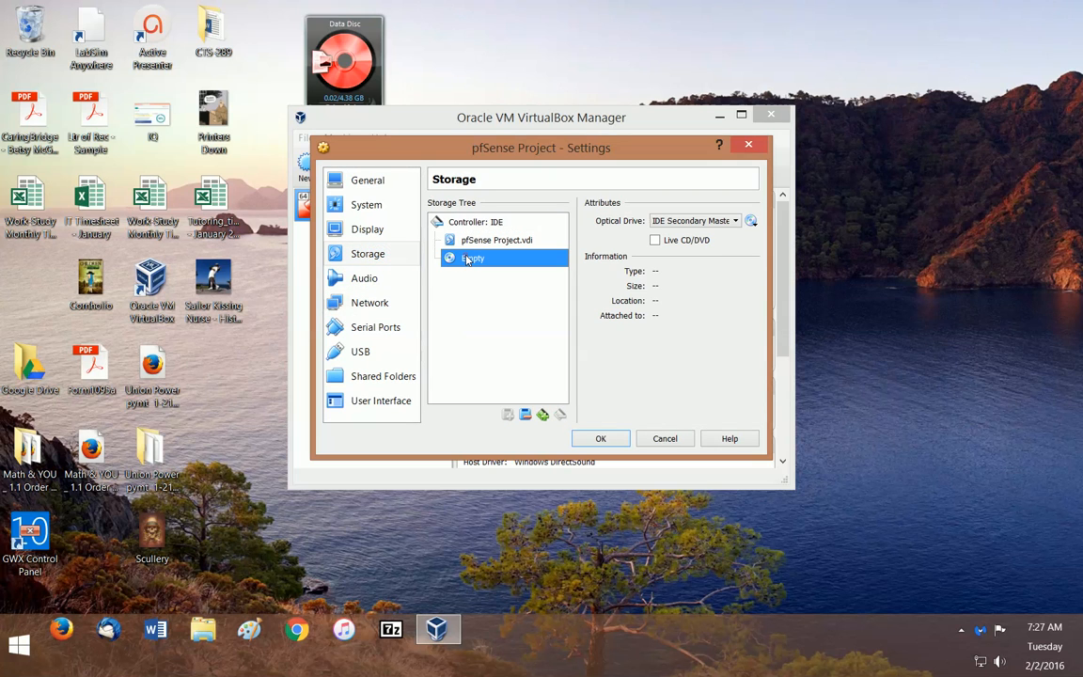
{"action": "left_click", "coordinate": [751, 219]}
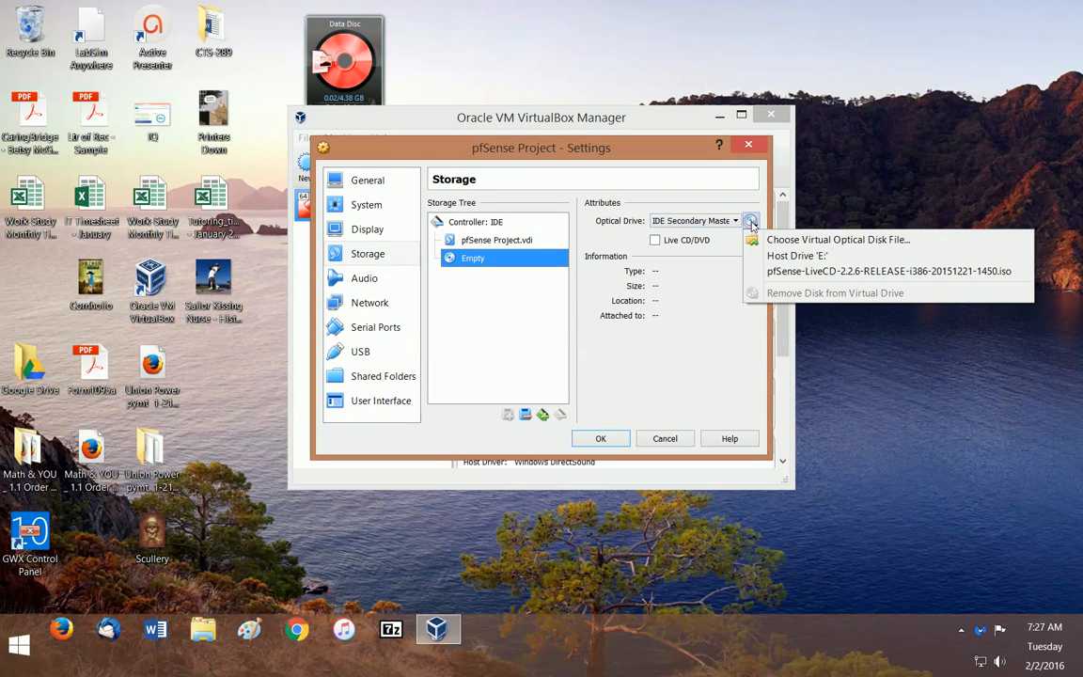
{"action": "left_click", "coordinate": [785, 271]}
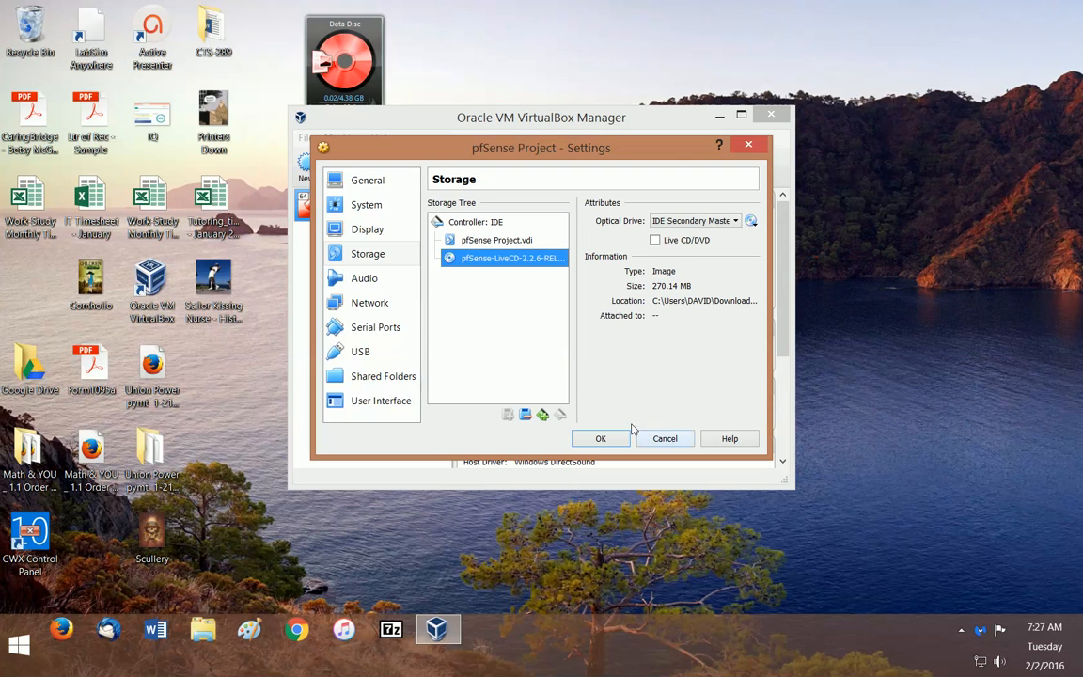
{"action": "left_click", "coordinate": [604, 439]}
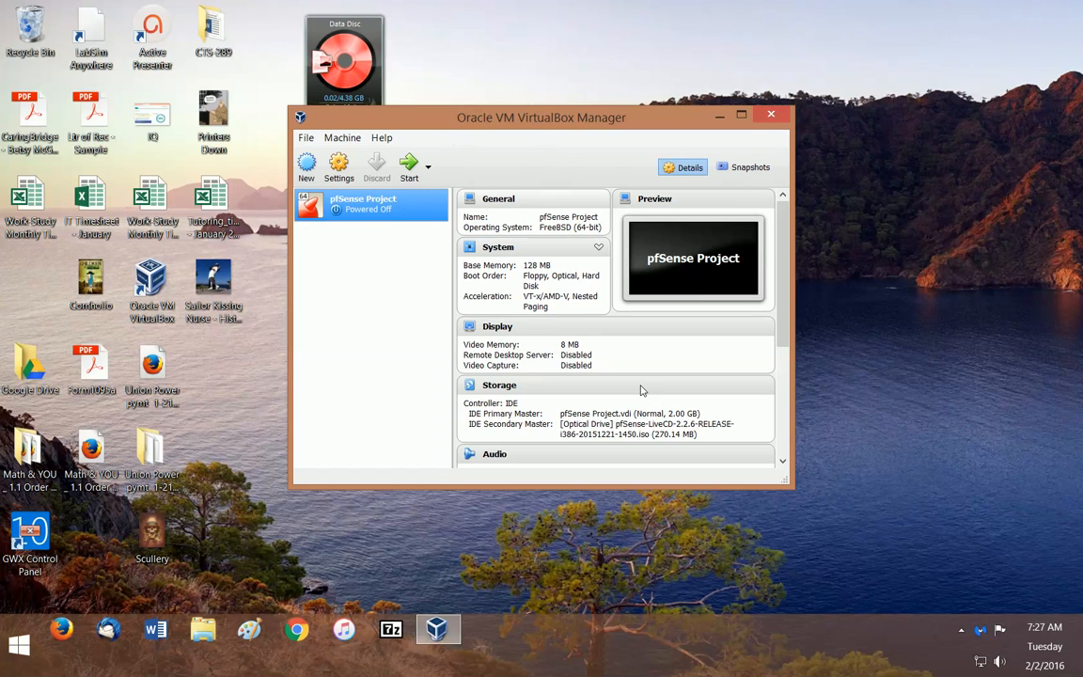
Step: Boot the pfSense Project machine into the installer and accept the default console settings
{"action": "left_click", "coordinate": [409, 168]}
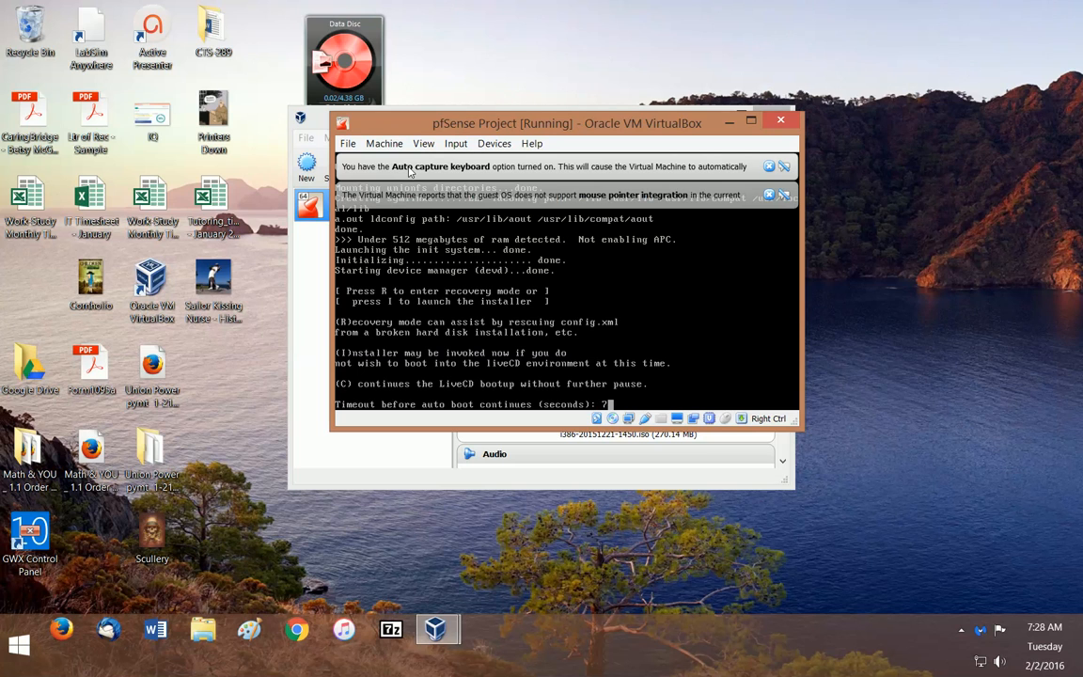
{"action": "key", "text": "i"}
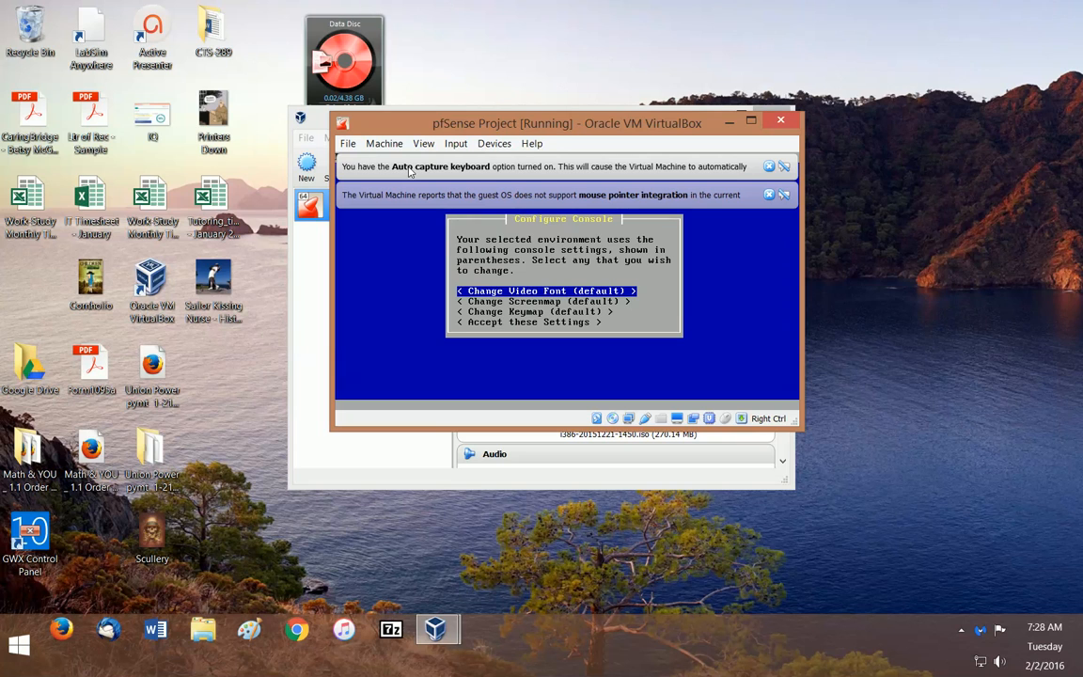
{"action": "key", "text": "Down"}
{"action": "key", "text": "Down"}
{"action": "key", "text": "Down"}
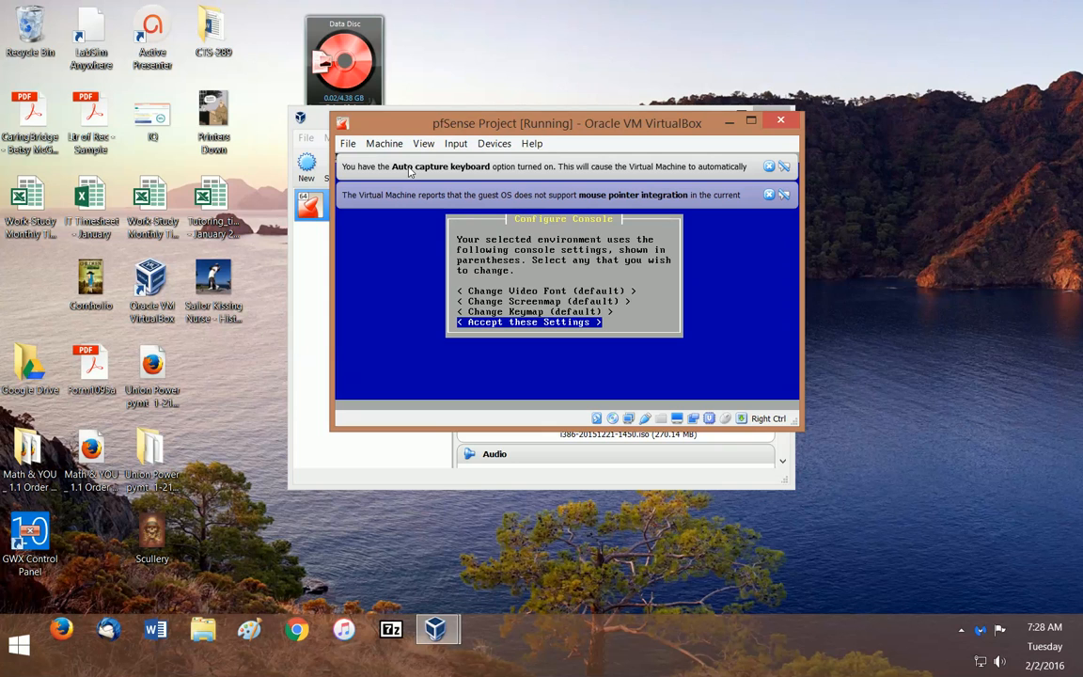
{"action": "key", "text": "Return"}
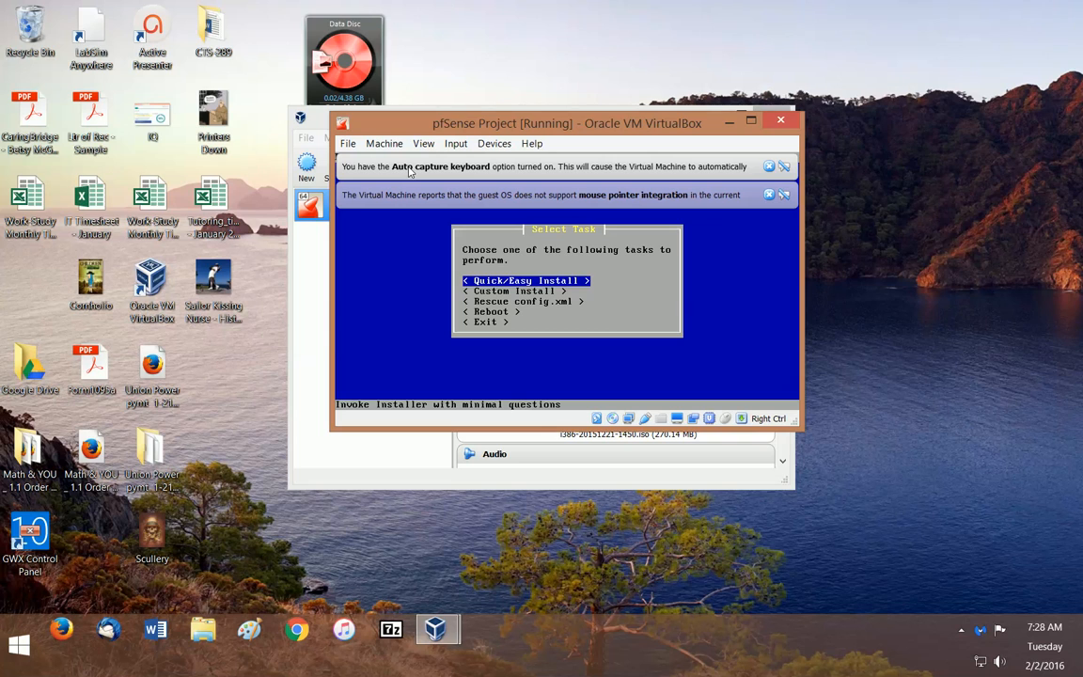
Step: Run the Quick/Easy Install of pfSense on the first hard disk with the Standard Kernel
{"action": "key", "text": "Return"}
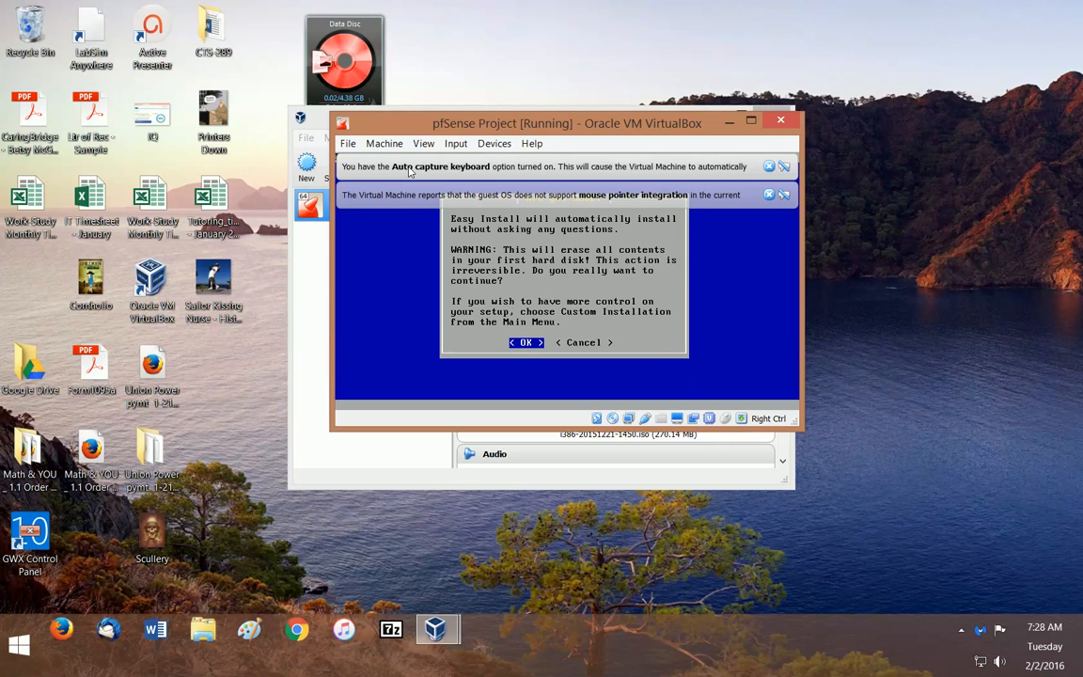
{"action": "key", "text": "Return"}
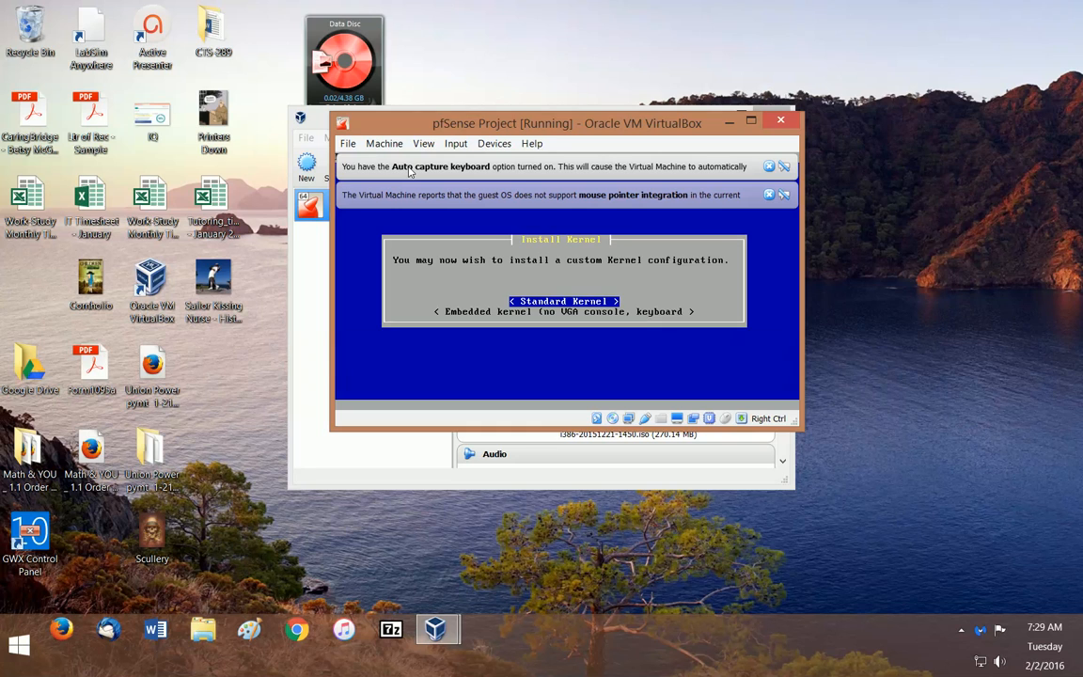
{"action": "key", "text": "Return"}
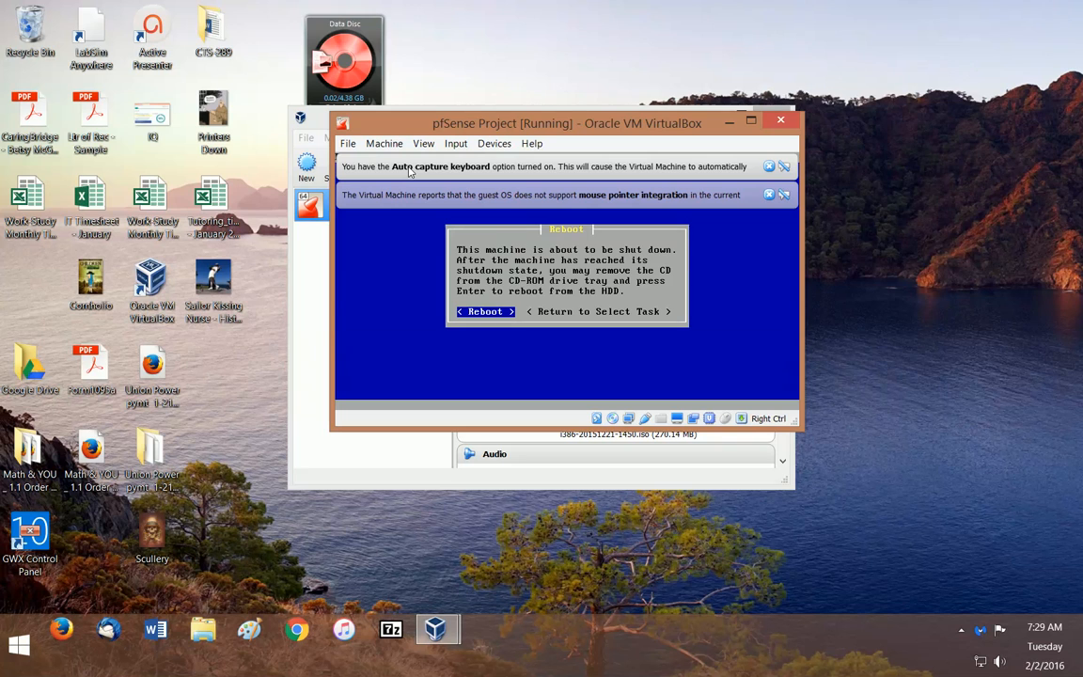
Step: Reboot the installed machine and remove the live CD image from its virtual optical drive
{"action": "key", "text": "Return"}
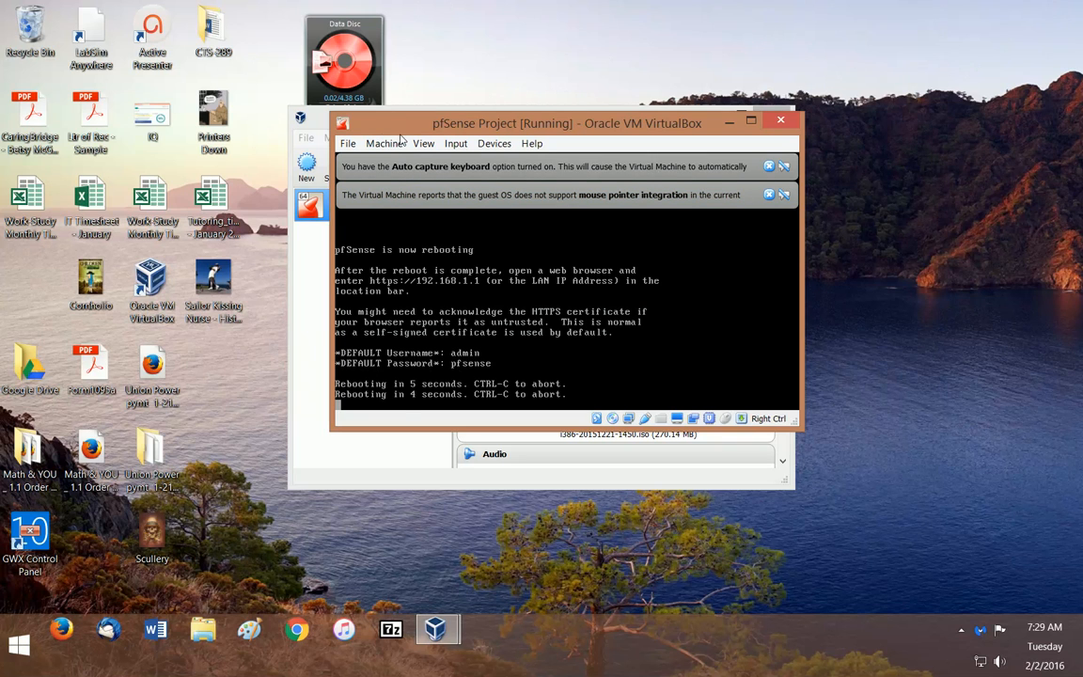
{"action": "left_click", "coordinate": [498, 146]}
{"action": "mouse_move", "coordinate": [555, 162]}
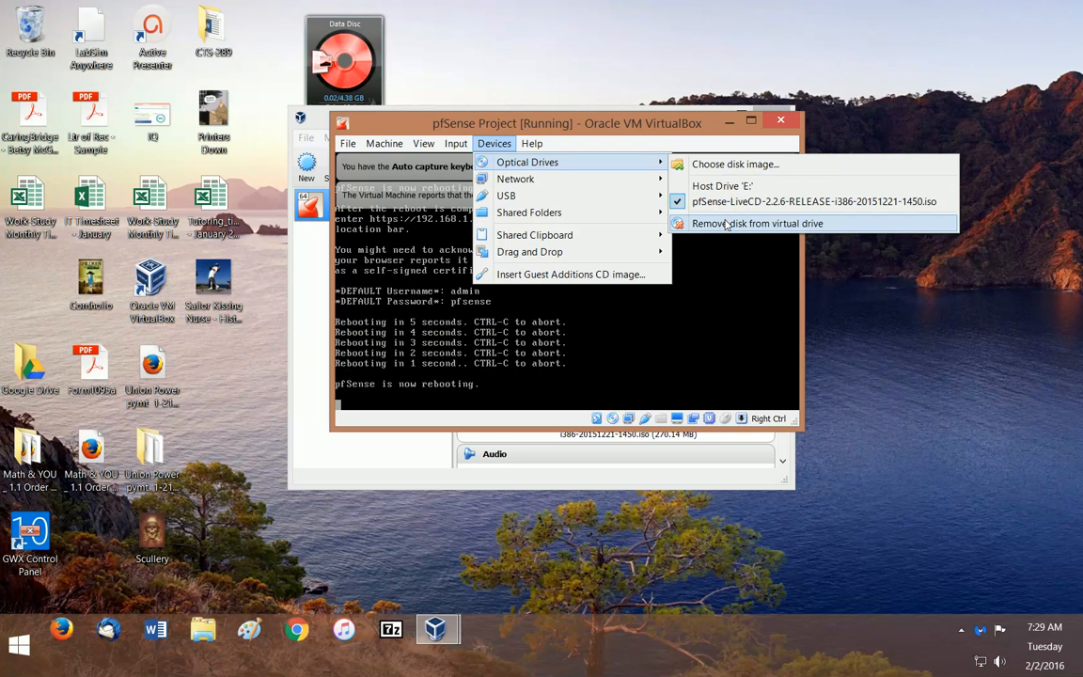
{"action": "left_click", "coordinate": [726, 223]}
{"action": "left_click", "coordinate": [550, 334]}
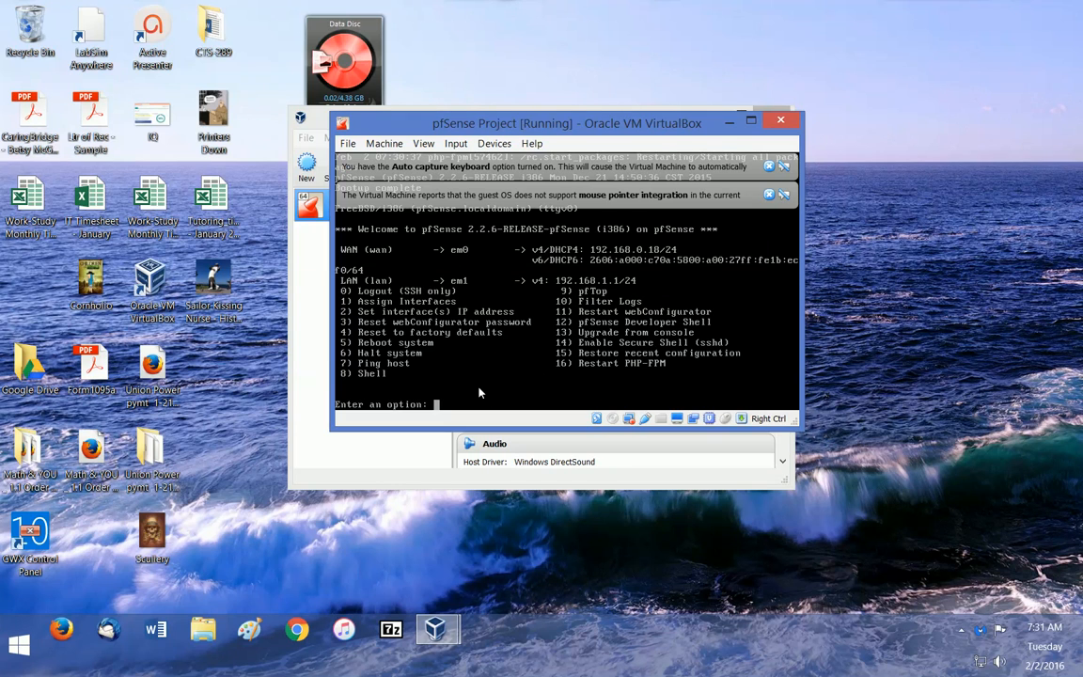
Step: Choose option 7 (Ping host) in the pfSense console and ping google.com
{"action": "key", "text": "Home"}
{"action": "key", "text": "BackSpace"}
{"action": "key", "text": "BackSpace"}
{"action": "key", "text": "BackSpace"}
{"action": "type", "text": "7"}
{"action": "key", "text": "Return"}
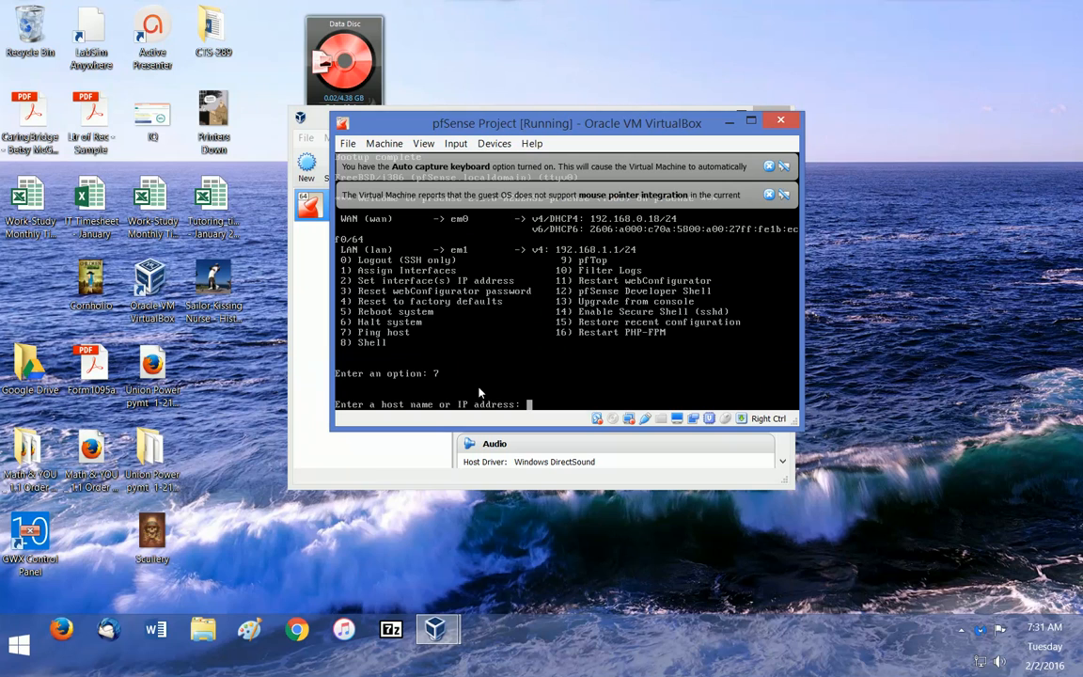
{"action": "type", "text": "google.com"}
{"action": "key", "text": "Return"}
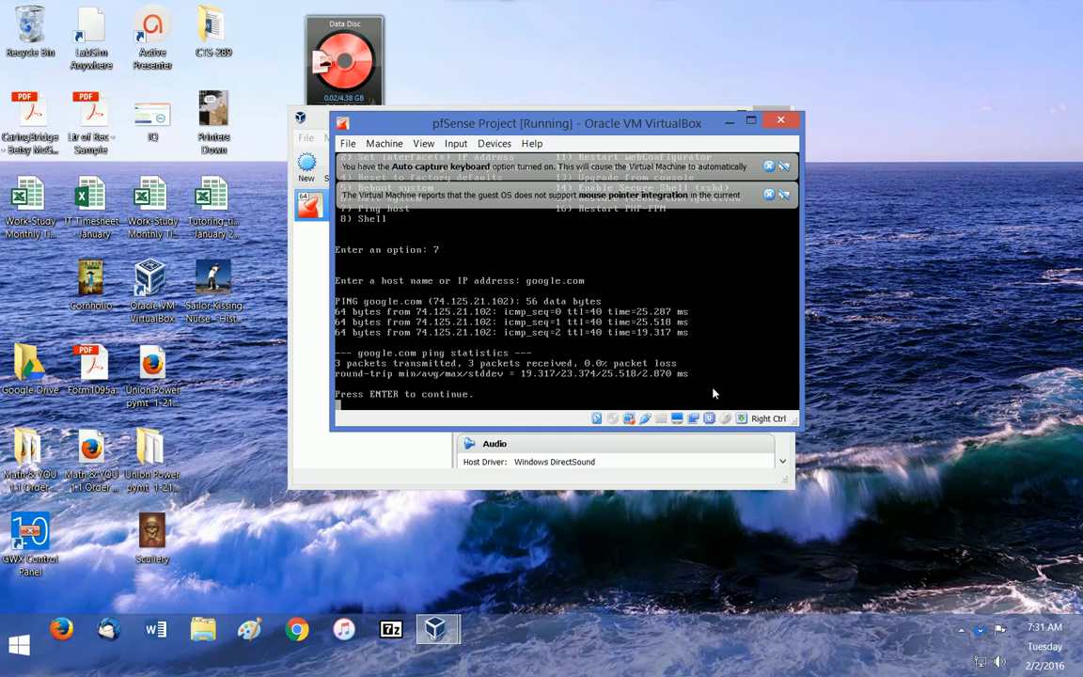
Step: Leave the ping output and try to ping yahoo.com from the pfSense console menu
{"action": "type", "text": "Yahoo"}
{"action": "key", "text": "BackSpace"}
{"action": "key", "text": "BackSpace"}
{"action": "key", "text": "BackSpace"}
{"action": "key", "text": "BackSpace"}
{"action": "key", "text": "BackSpace"}
{"action": "key", "text": "Return"}
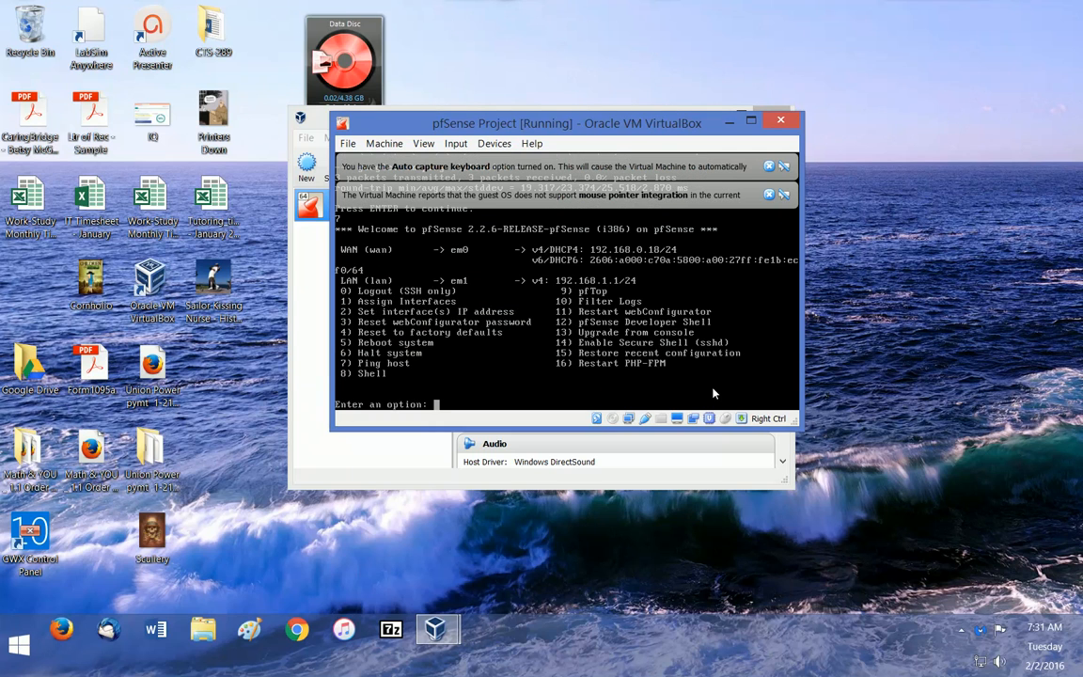
{"action": "type", "text": "yahoo.com"}
{"action": "key", "text": "Return"}
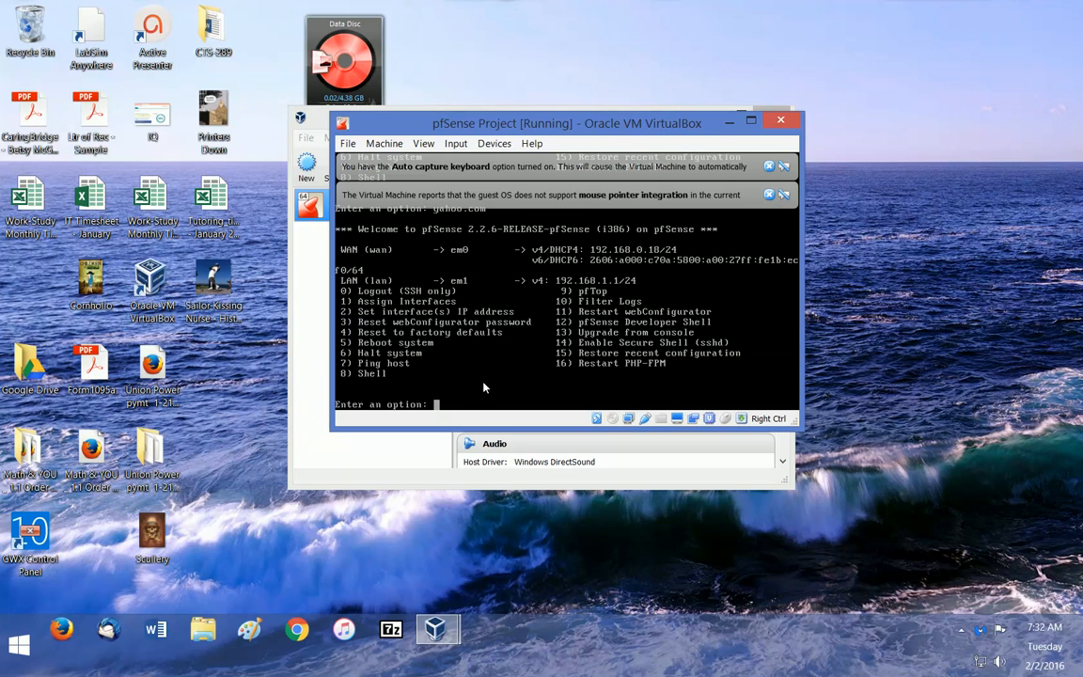
{"action": "left_click", "coordinate": [961, 631]}
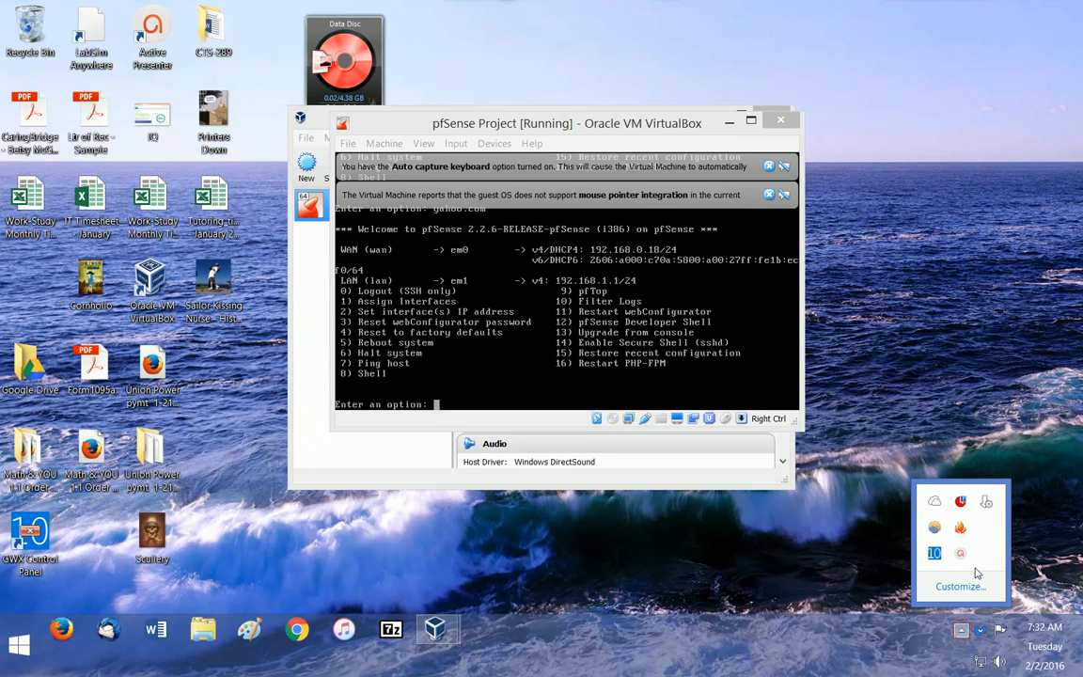
{"action": "left_click", "coordinate": [960, 555]}
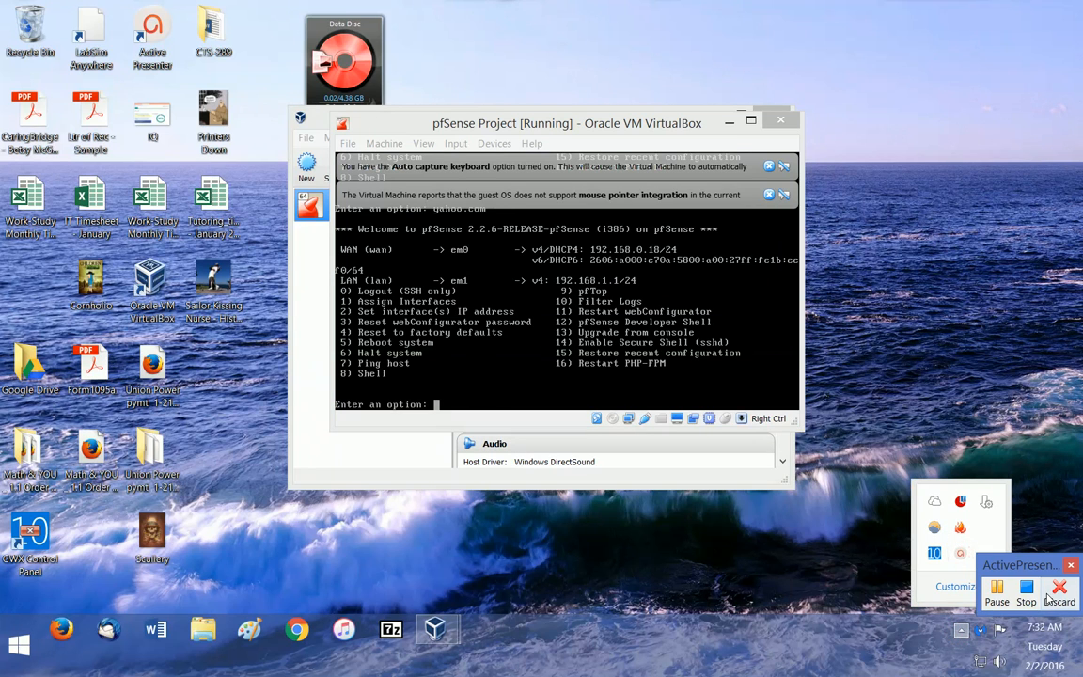